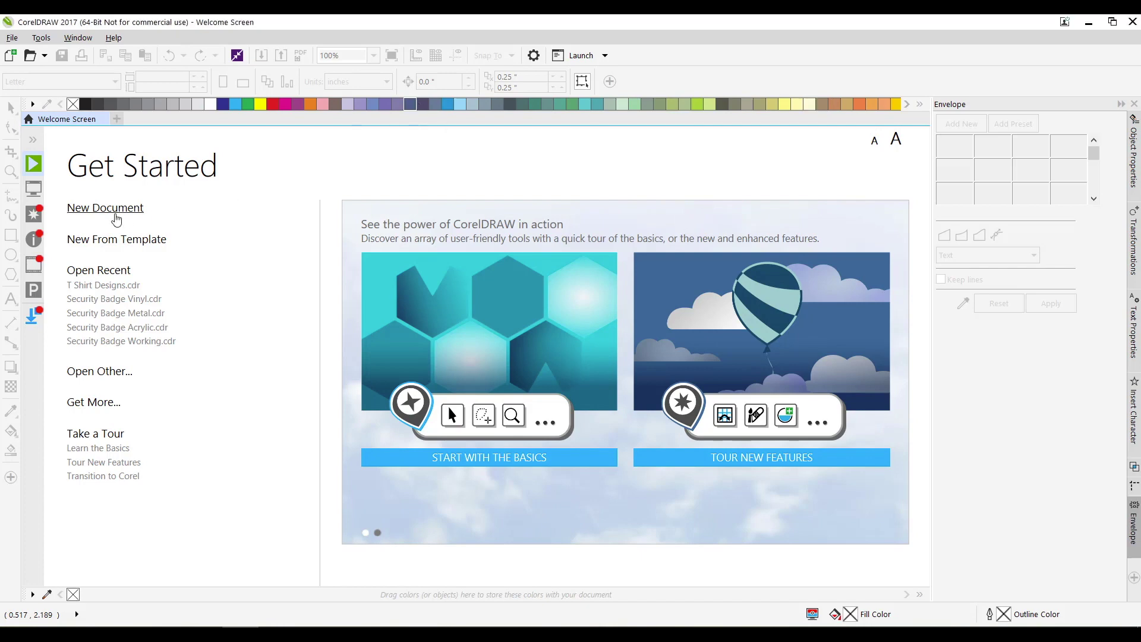
# - Create a new 11 x 8.5 inch landscape document
pyautogui.click(116, 217)
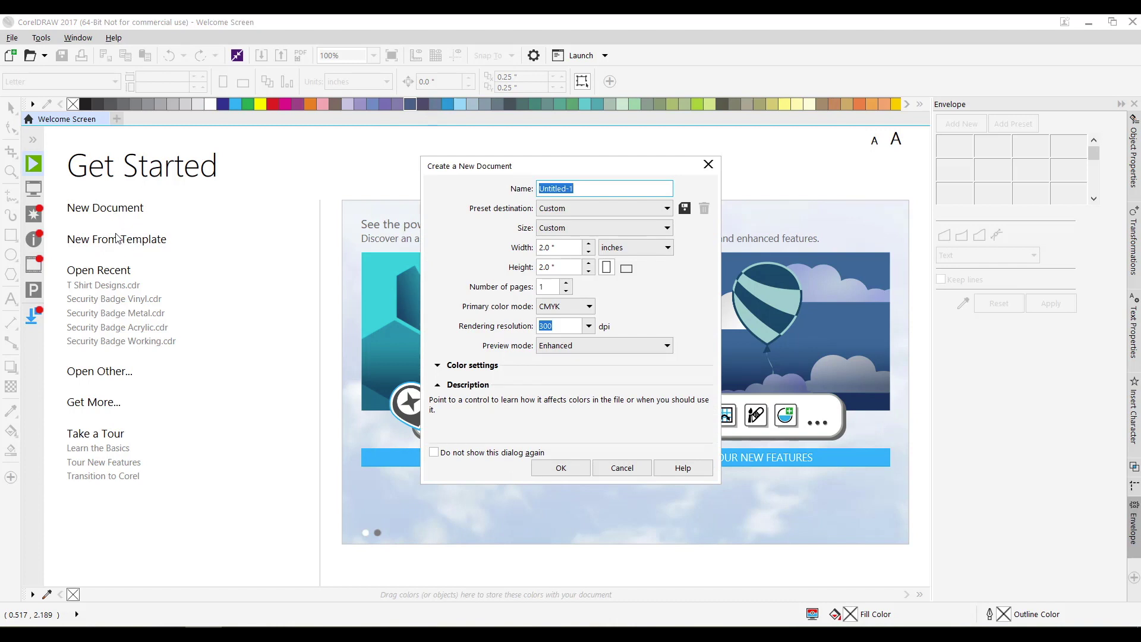
pyautogui.click(559, 247)
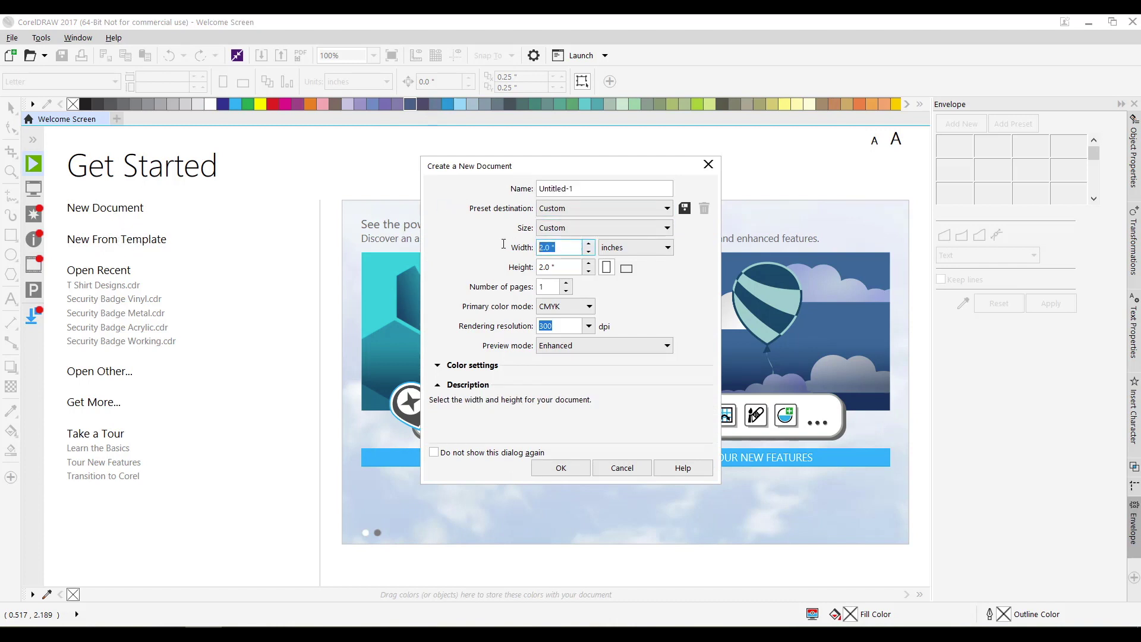
pyautogui.write('11')
pyautogui.press('Tab')
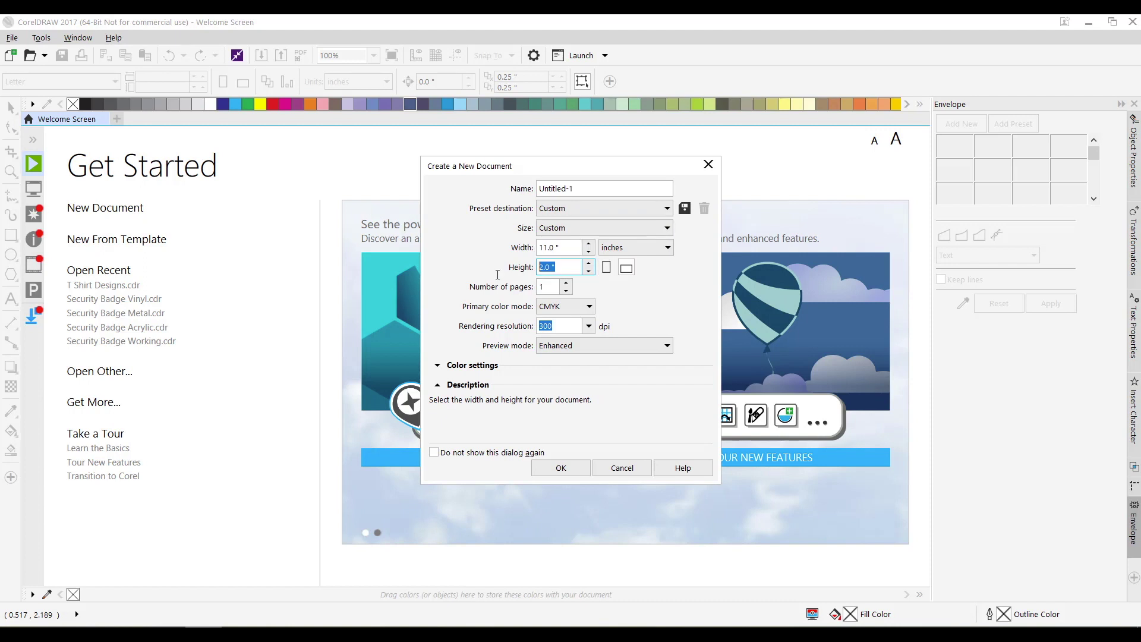
pyautogui.write('8.5')
pyautogui.press('Return')
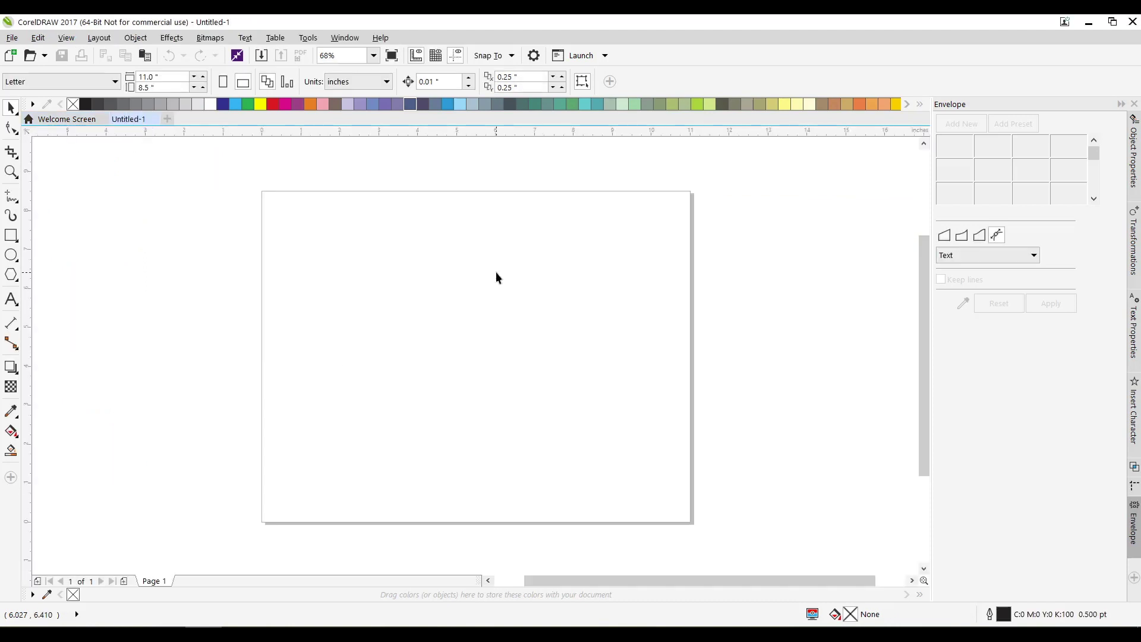
# - Type 'This is a raster cut' in a text frame across the upper page
pyautogui.click(12, 299)
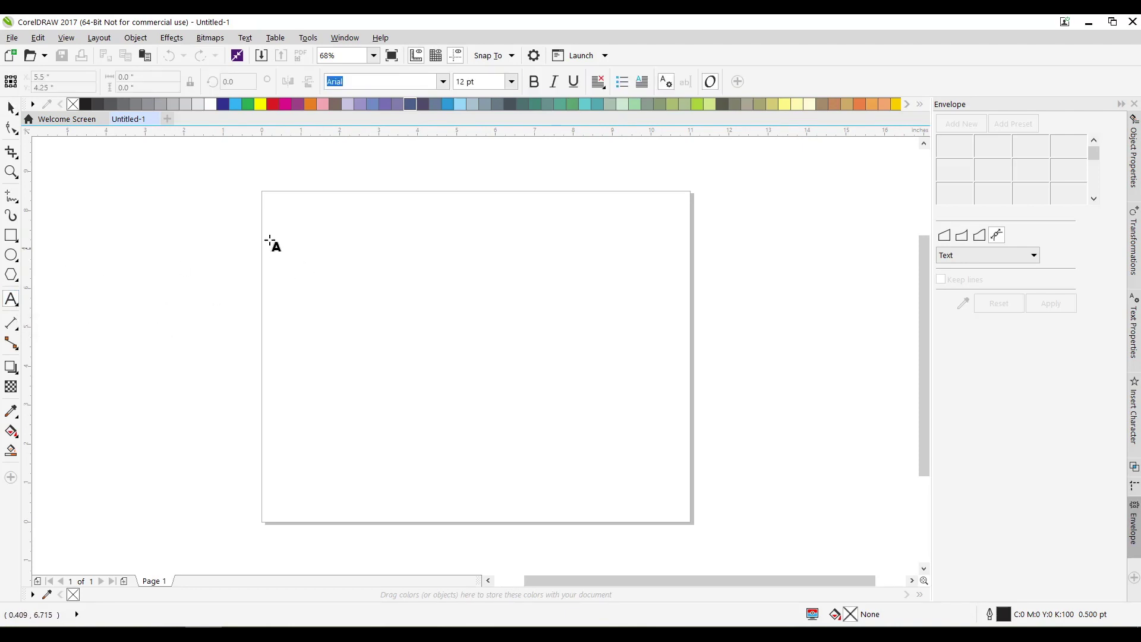
pyautogui.moveTo(282, 217); pyautogui.dragTo(681, 321)
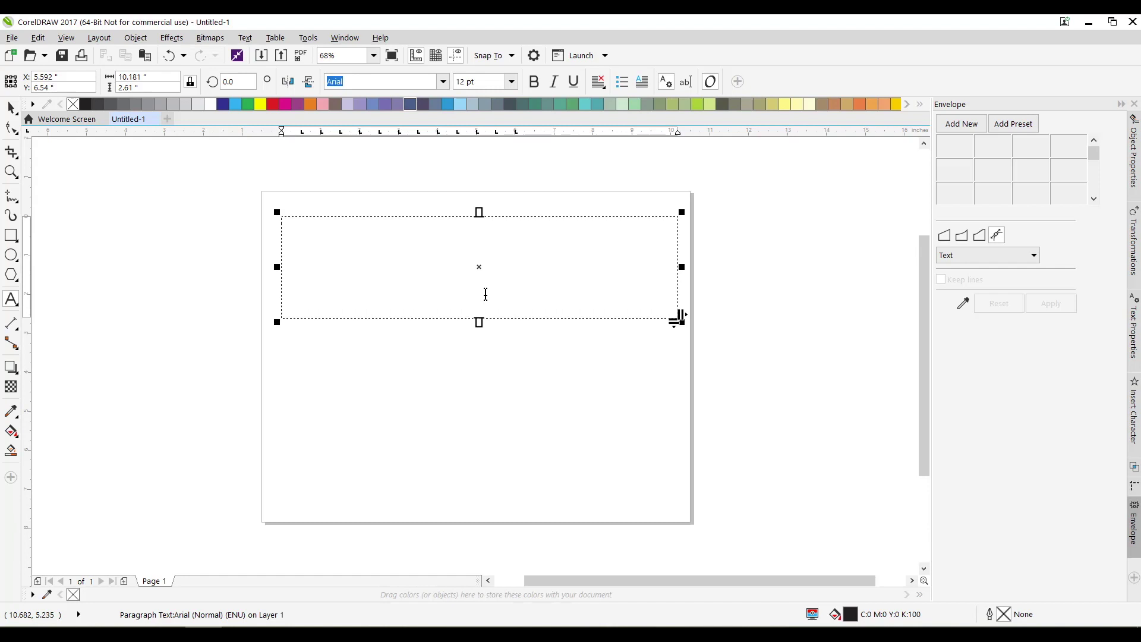
pyautogui.write('This is a raster cut')
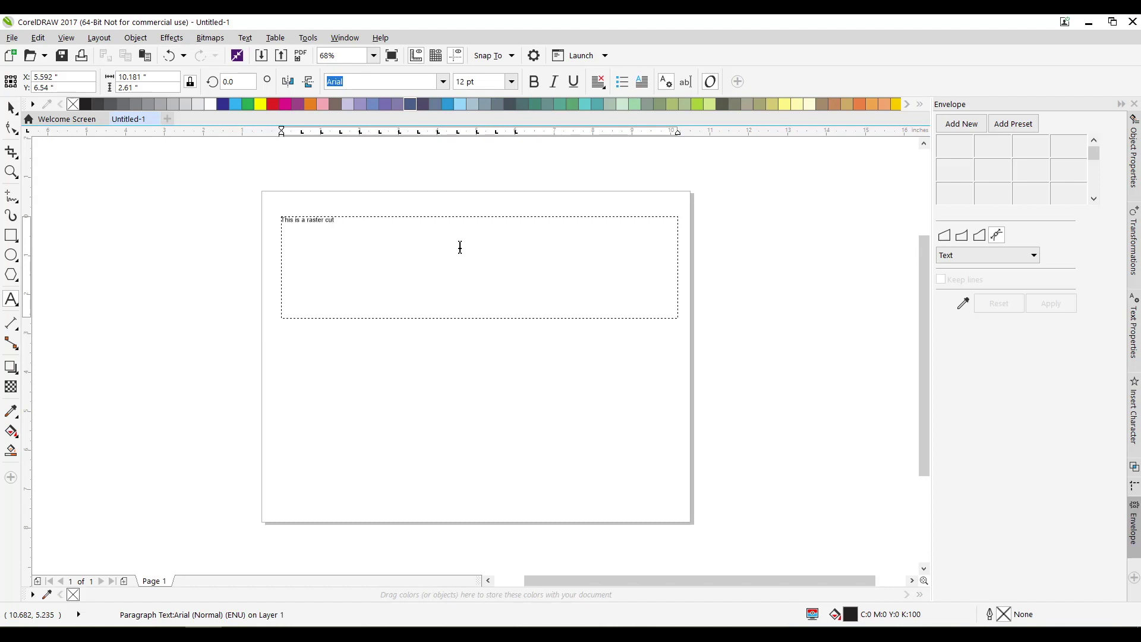
# - Set the raster cut text to 72 pt and draw a second text frame below it
pyautogui.hotkey('ctrl', 'a')
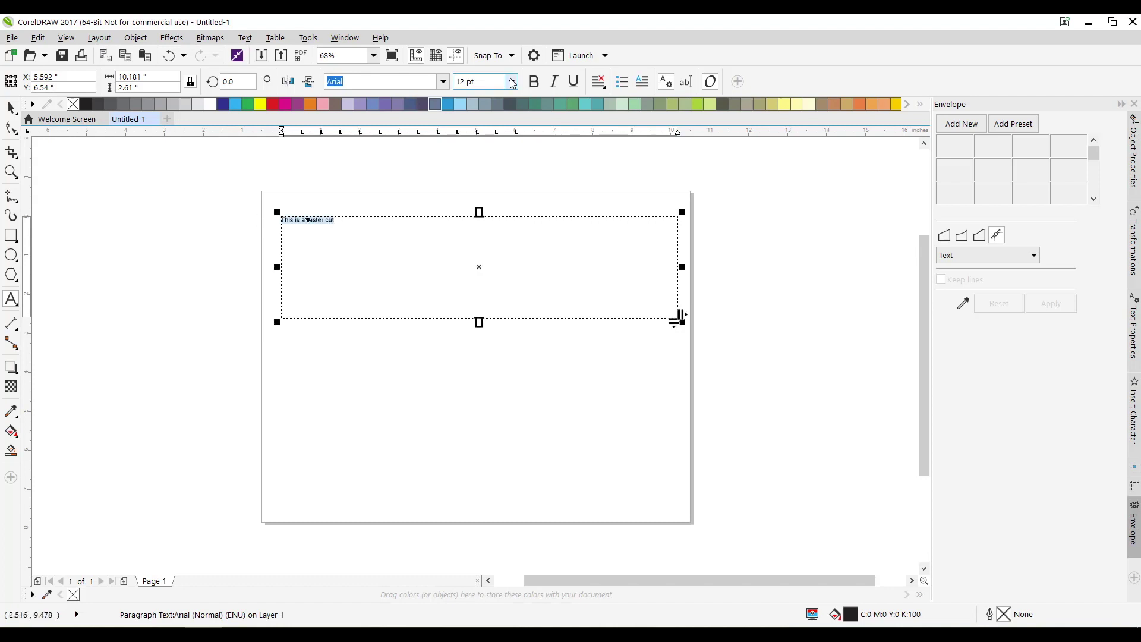
pyautogui.click(511, 81)
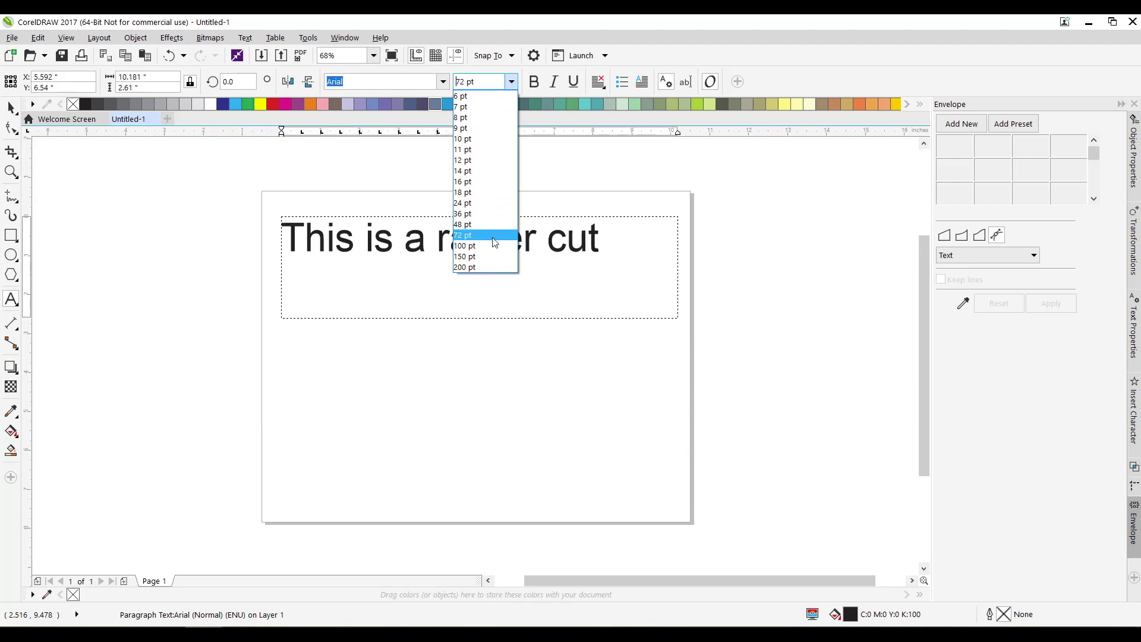
pyautogui.click(493, 237)
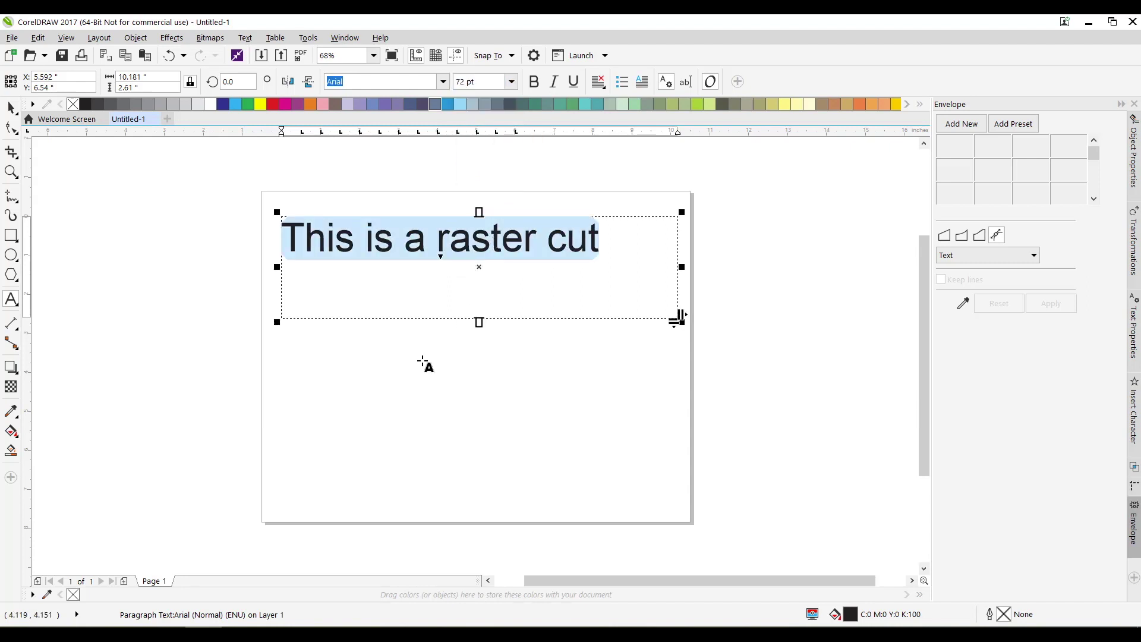
pyautogui.moveTo(287, 355); pyautogui.dragTo(674, 454)
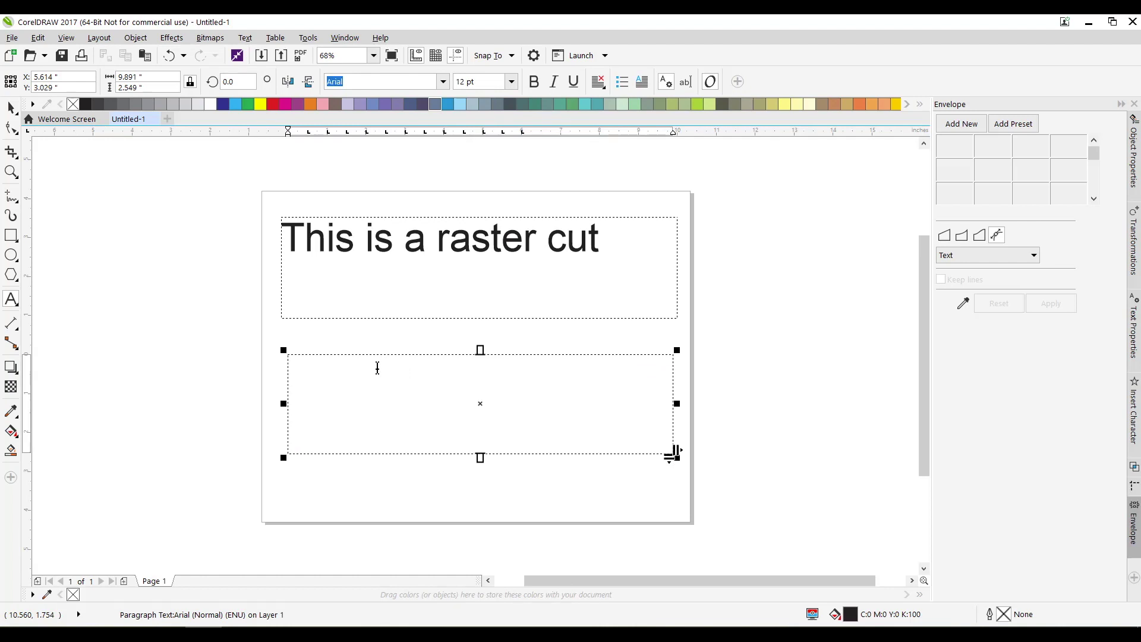
# - Type 'This is a vector cut' in the lower frame and set it to 72 pt
pyautogui.write('This is a vector cut')
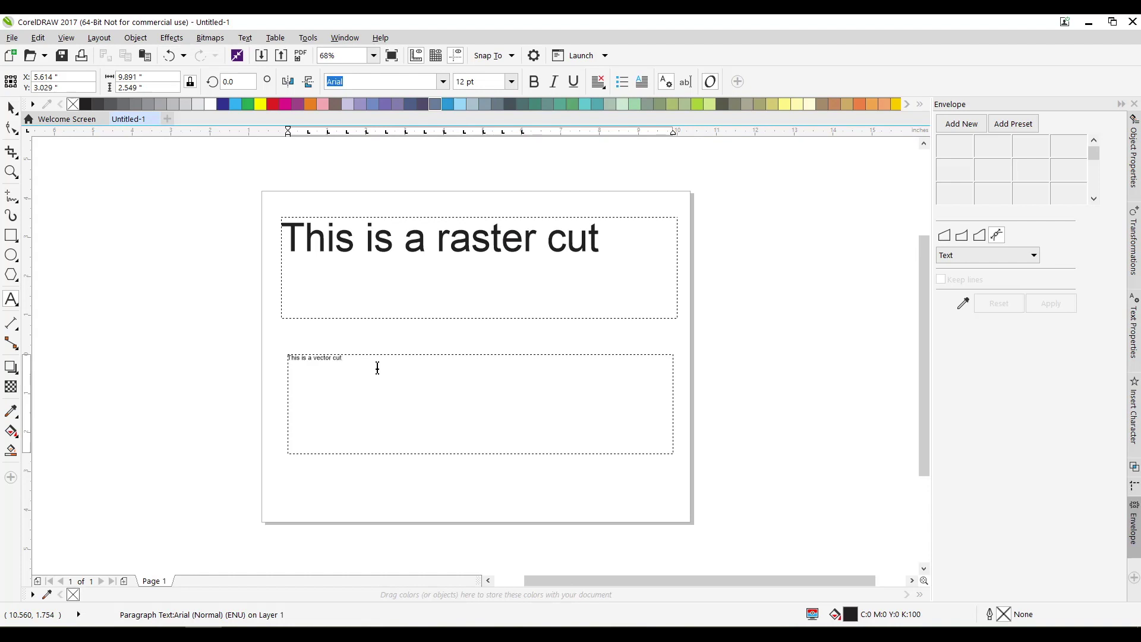
pyautogui.moveTo(340, 370); pyautogui.dragTo(305, 339)
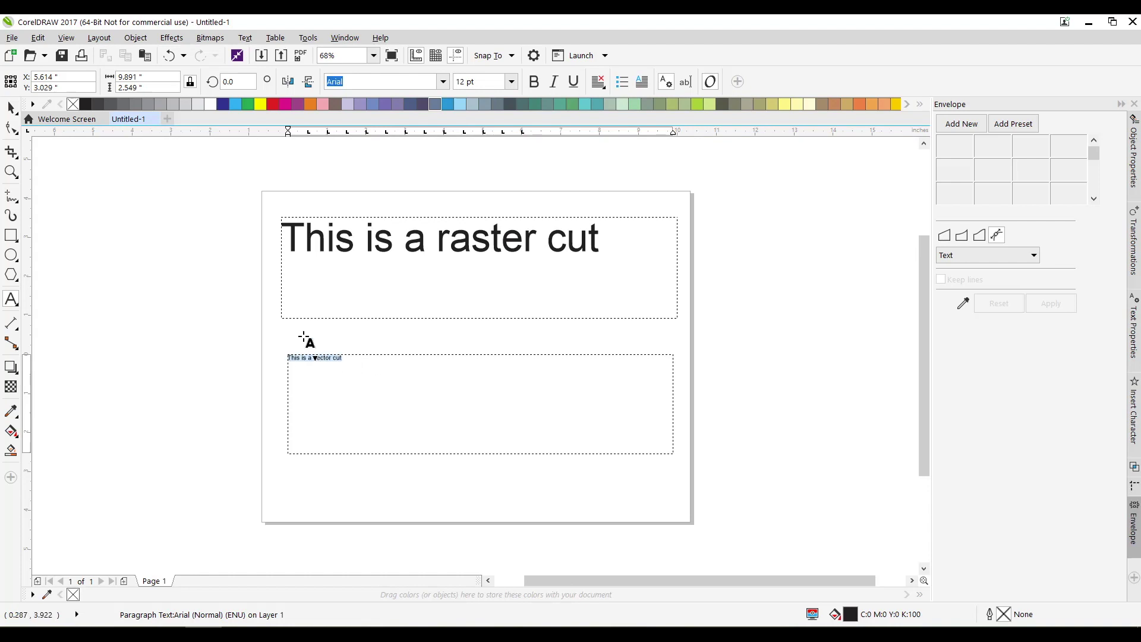
pyautogui.click(511, 84)
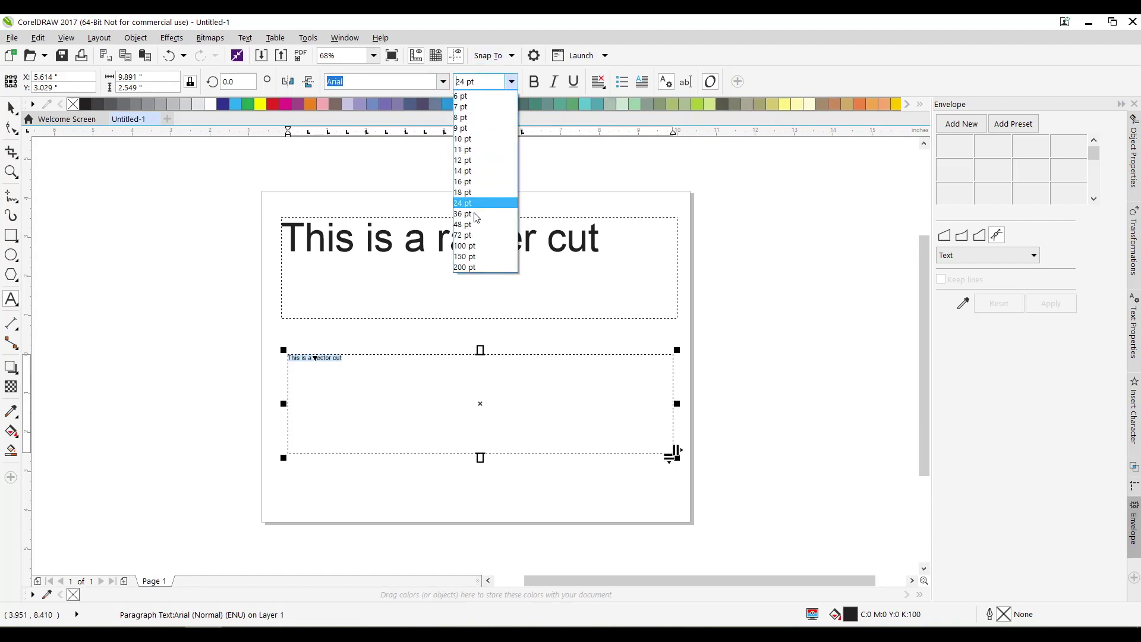
pyautogui.click(139, 188)
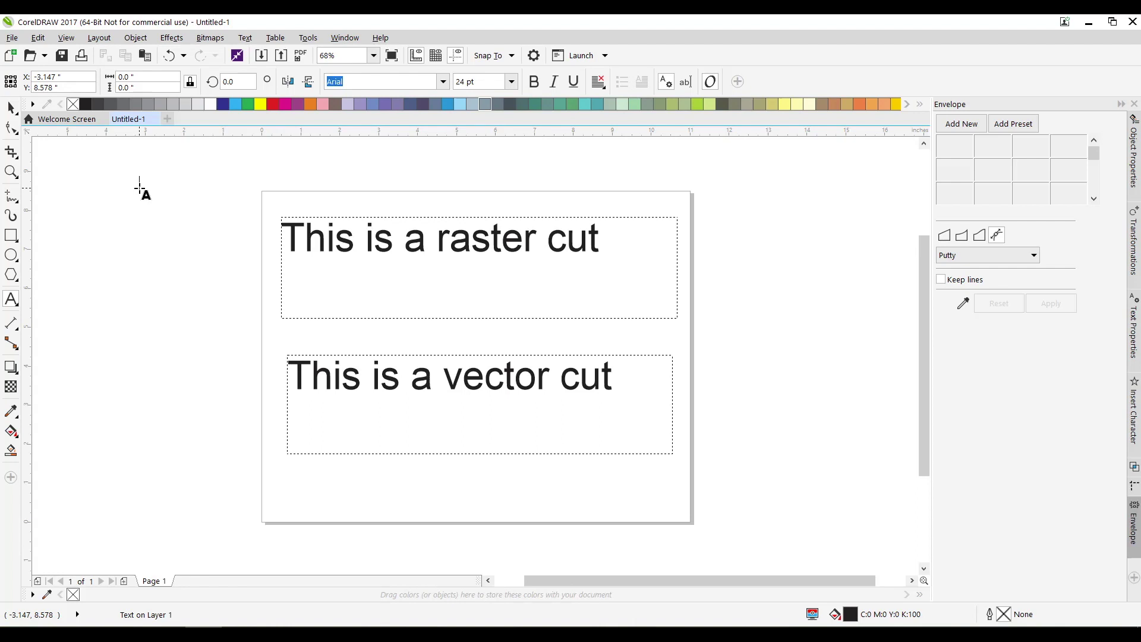
pyautogui.click(11, 108)
# - In Object Properties, give the vector cut text a Hairline outline and No Fill
pyautogui.click(389, 378)
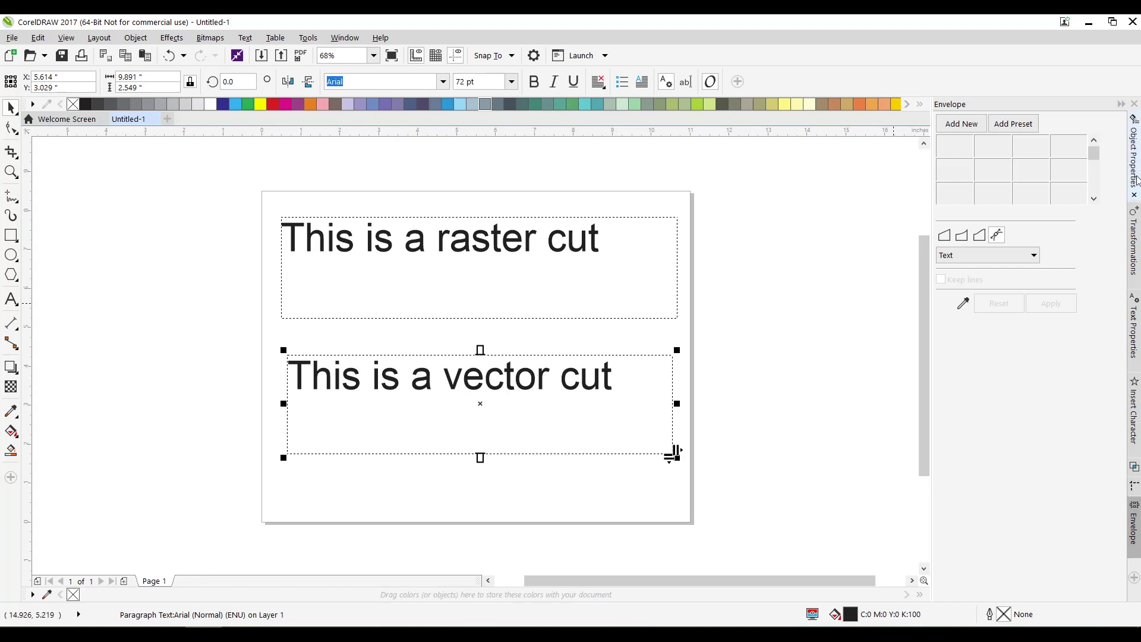
pyautogui.click(1135, 173)
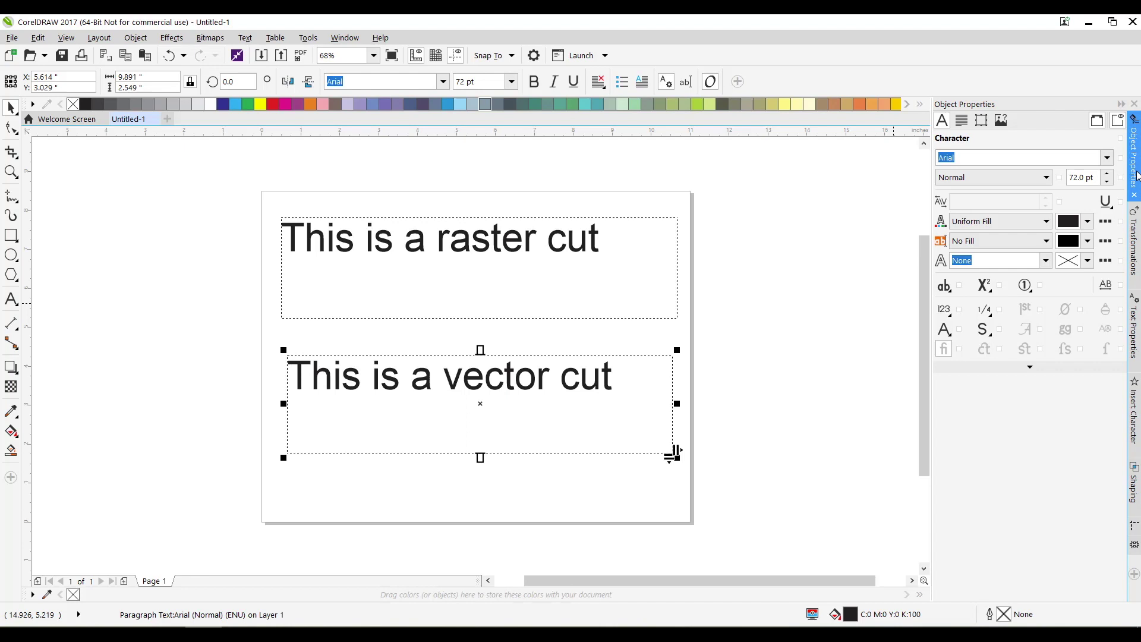
pyautogui.click(1045, 261)
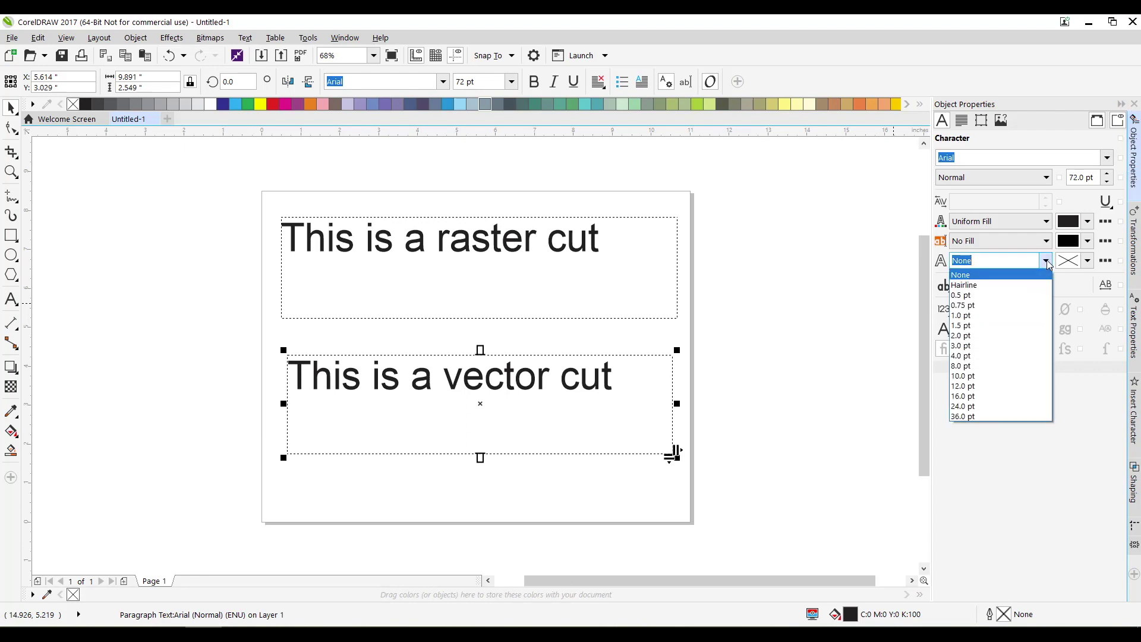
pyautogui.click(1039, 286)
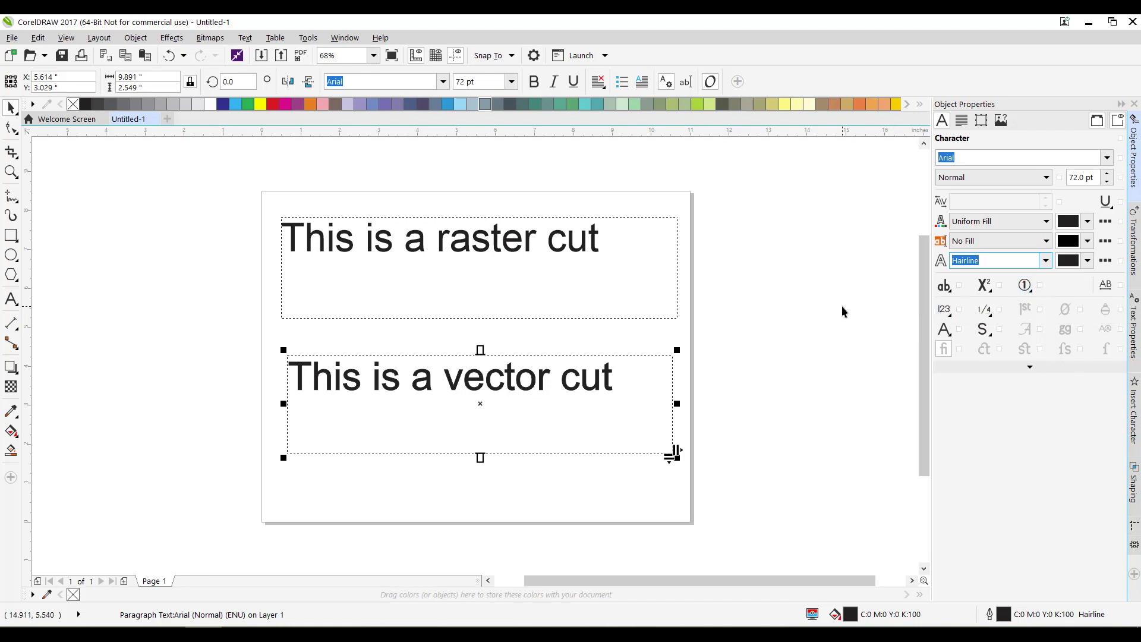
pyautogui.click(1046, 241)
pyautogui.click(1037, 249)
pyautogui.click(1038, 221)
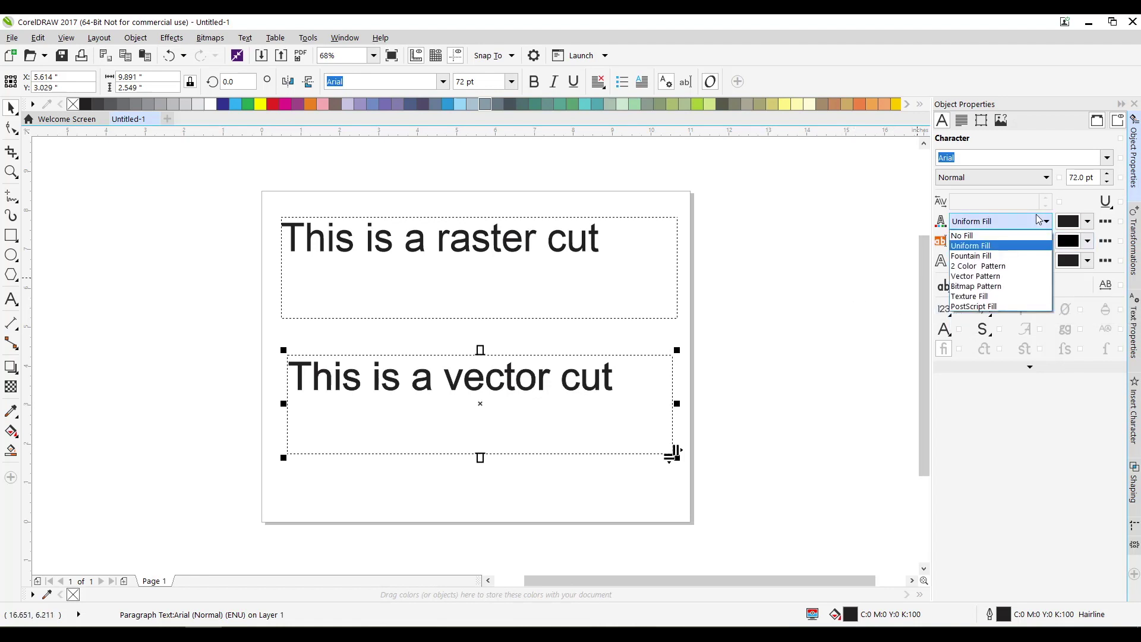
pyautogui.click(1034, 235)
pyautogui.click(797, 359)
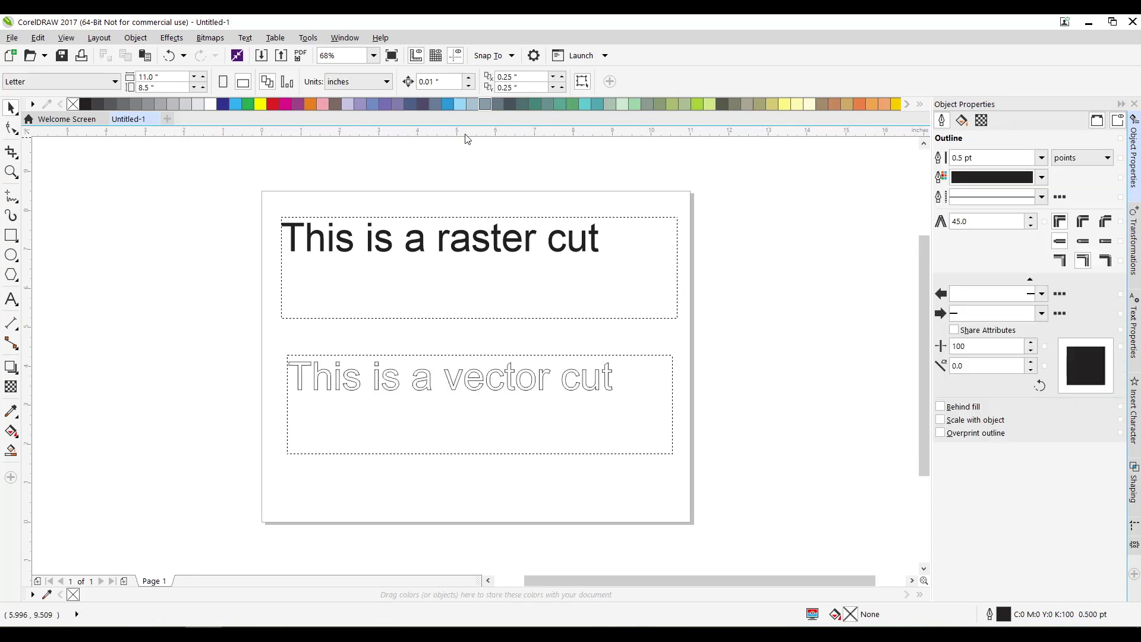
pyautogui.click(12, 38)
# - Open Print and the Epilog Engraver WinX64 printer properties
pyautogui.click(82, 335)
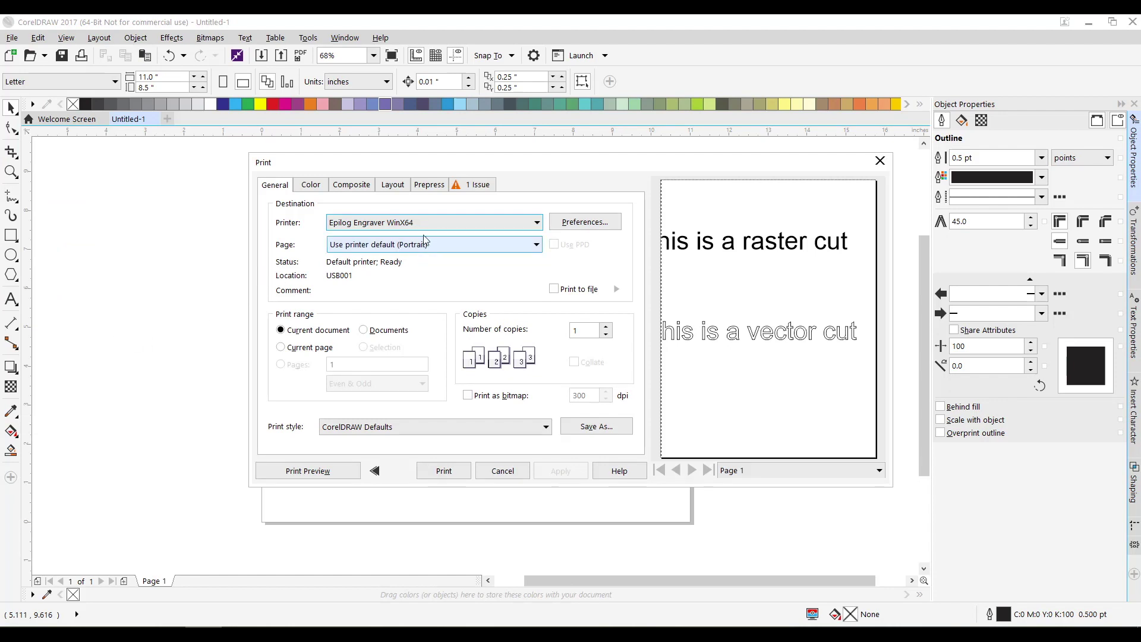
pyautogui.click(569, 223)
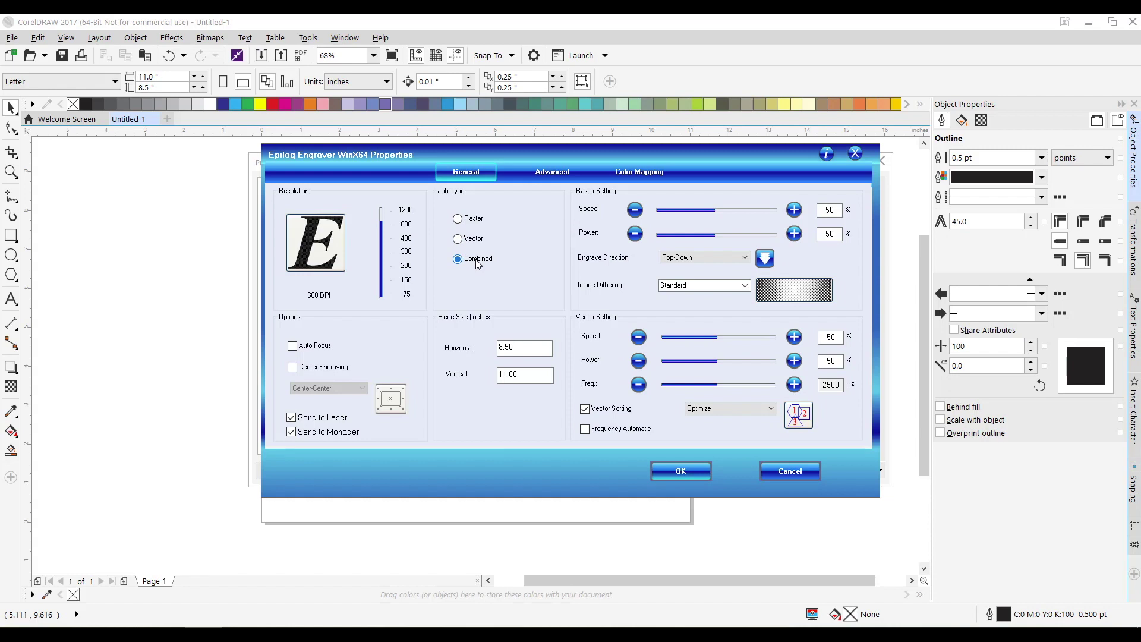
# - Set the Epilog piece size to 11 horizontal by 8.5 vertical
pyautogui.moveTo(534, 346); pyautogui.dragTo(448, 350)
pyautogui.write('11')
pyautogui.moveTo(523, 374); pyautogui.dragTo(486, 371)
pyautogui.write('8.5')
# - Set raster speed 90, power 30 and vector speed 70, power 30, then accept
pyautogui.doubleClick(829, 210)
pyautogui.write('90')
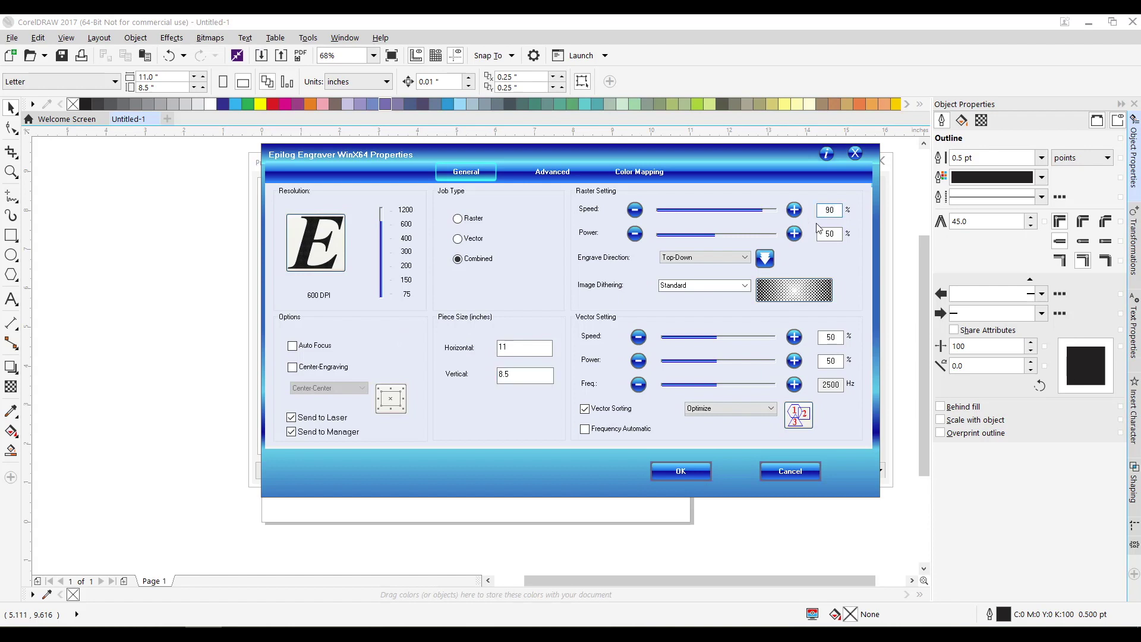
pyautogui.doubleClick(829, 234)
pyautogui.write('30')
pyautogui.doubleClick(830, 337)
pyautogui.write('70')
pyautogui.doubleClick(839, 359)
pyautogui.write('30')
pyautogui.click(680, 471)
# - Apply the engraver settings to return to the Print dialog
pyautogui.click(553, 473)
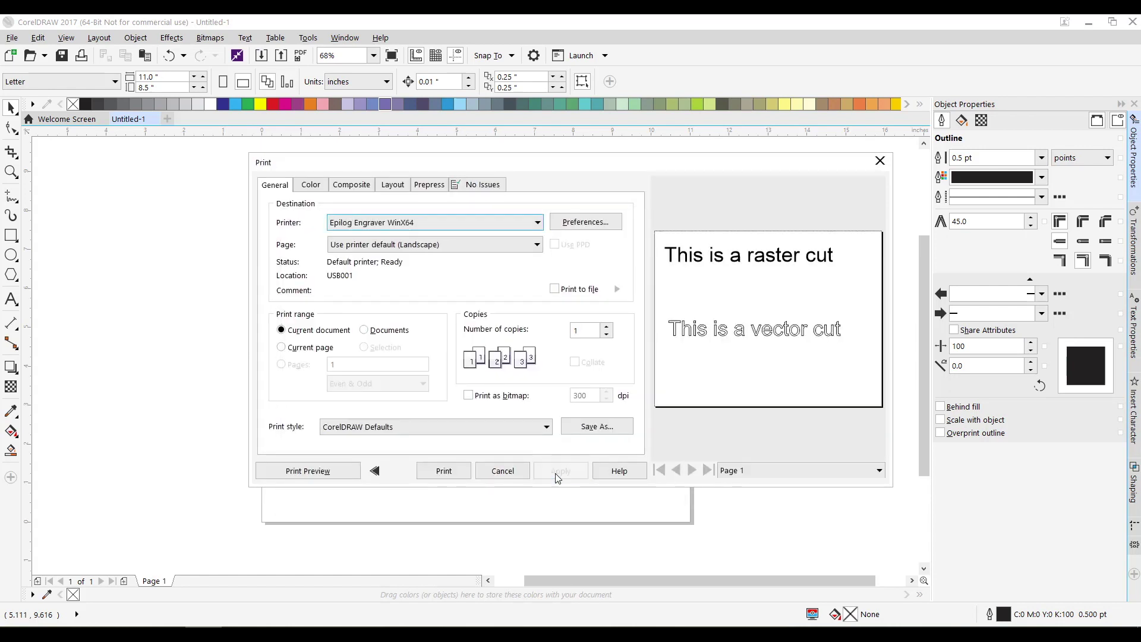